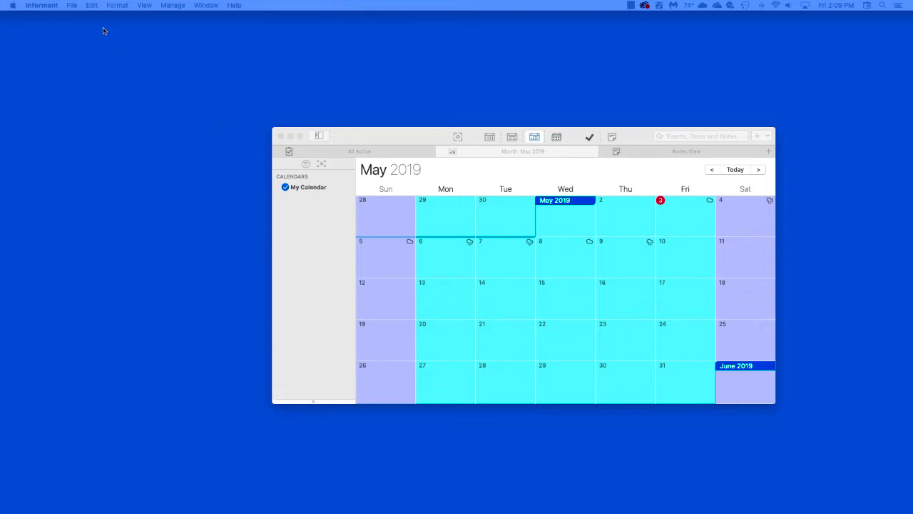
- Add an Informant Sync account in Account preferences using the account e-mail and password
left_click(52, 7)
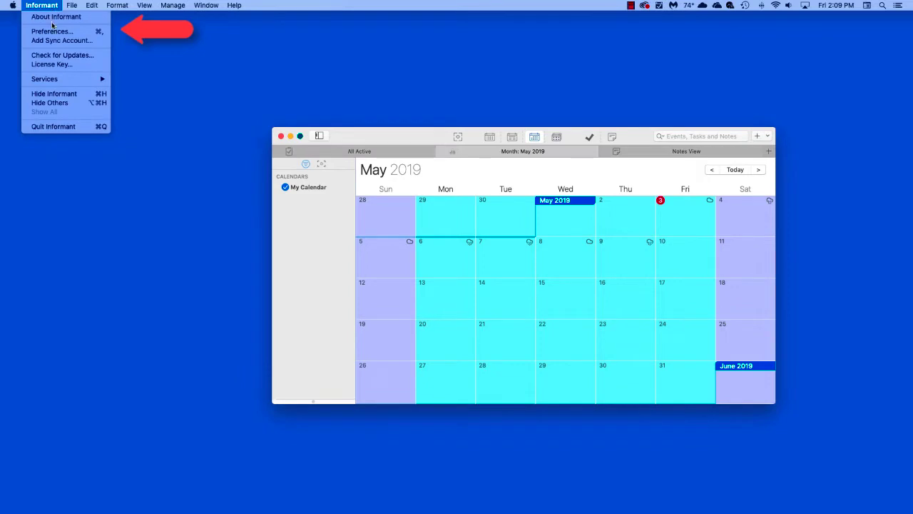
left_click(52, 32)
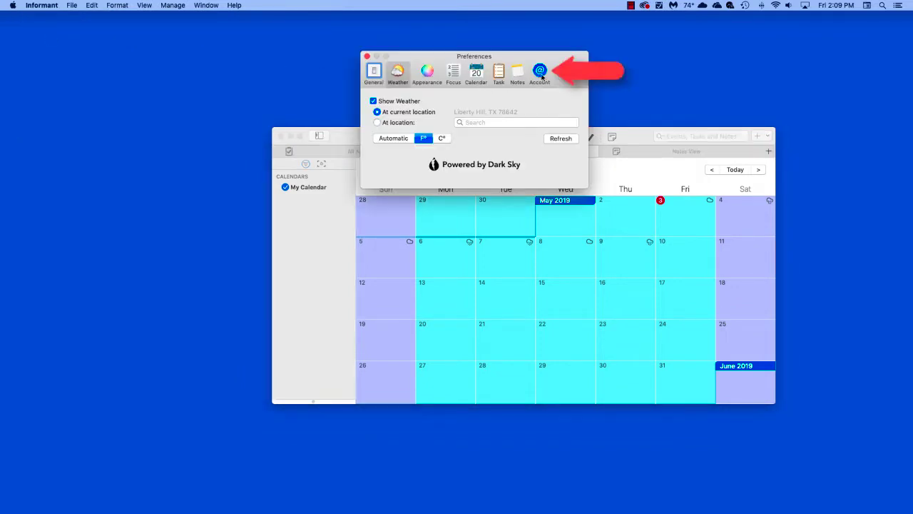
left_click(540, 71)
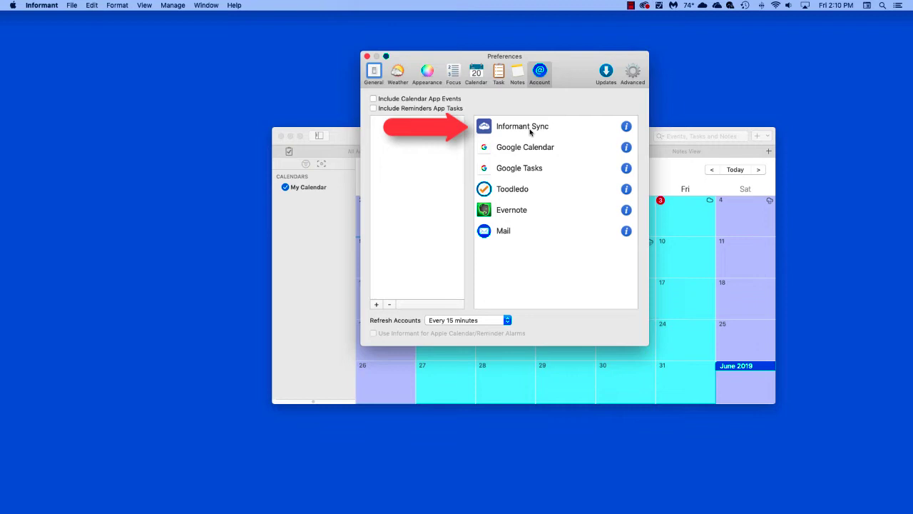
left_click(530, 131)
left_click(510, 121)
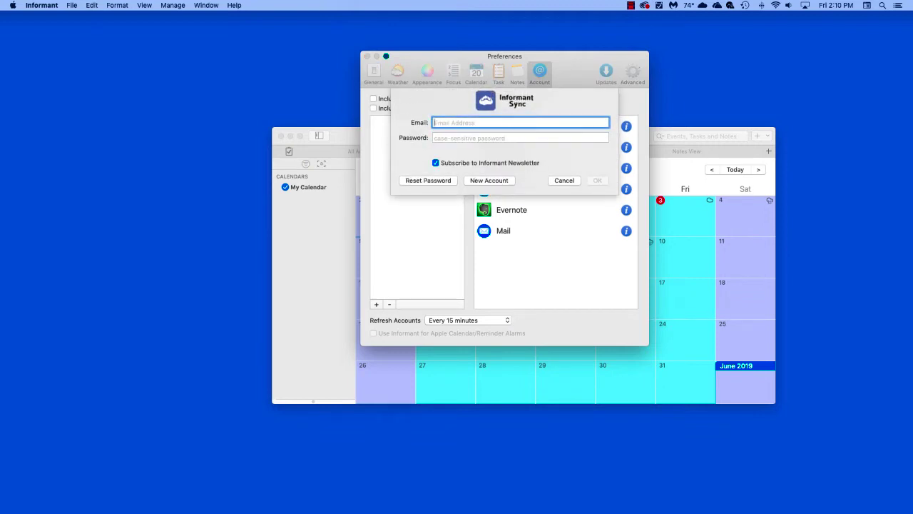
key("Tab")
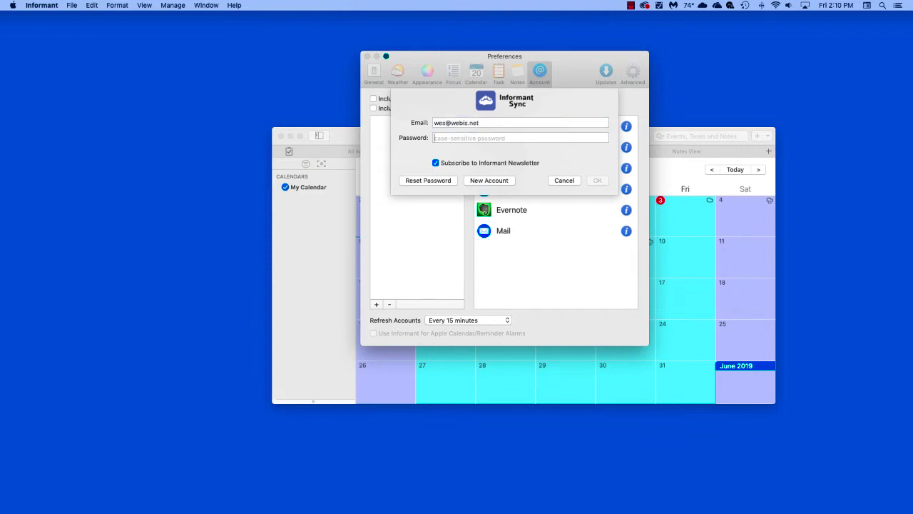
type("******")
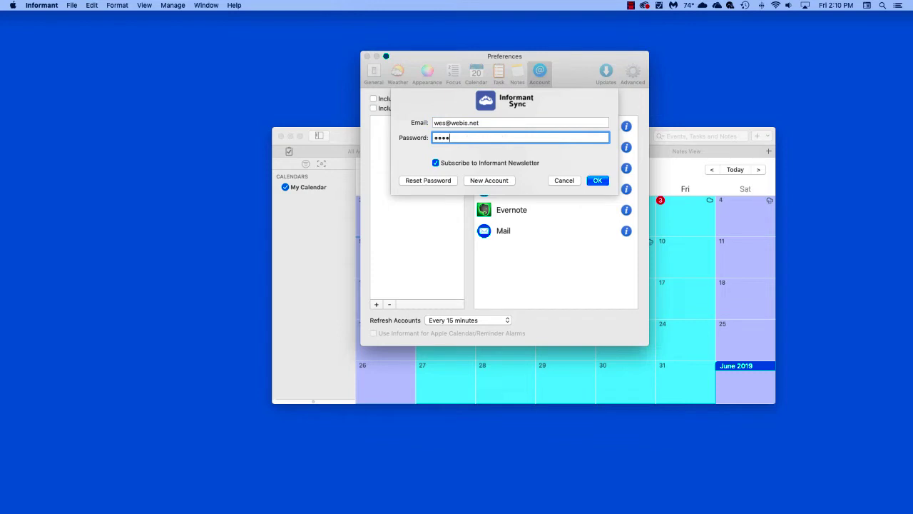
type("**")
left_click(597, 181)
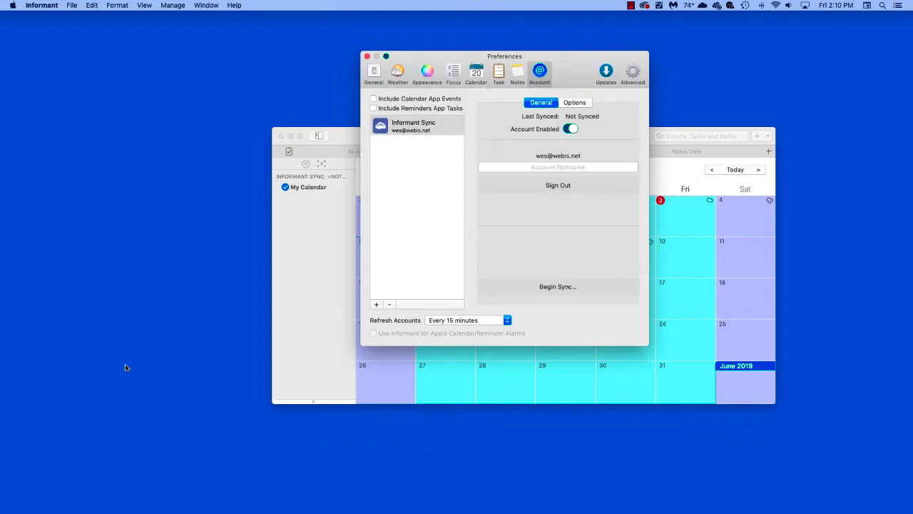
- Begin syncing the Informant Sync account and close Preferences
left_click(556, 287)
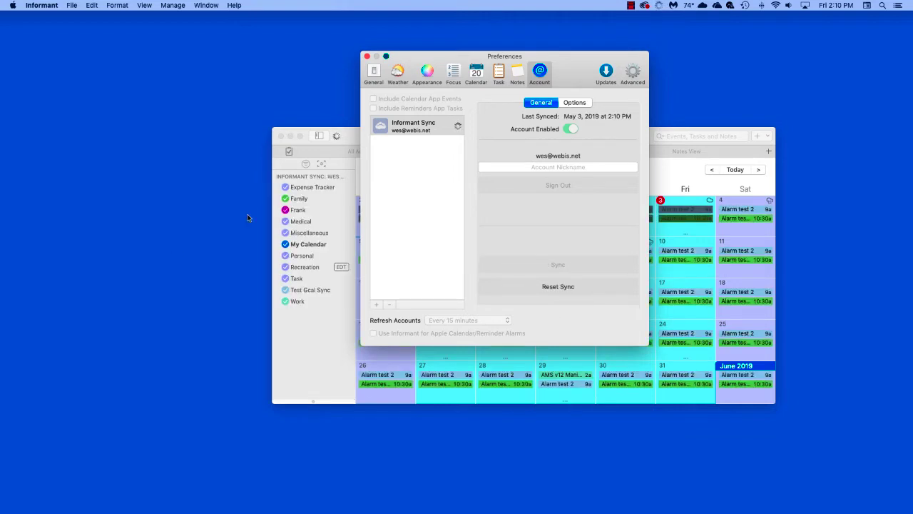
left_click(367, 57)
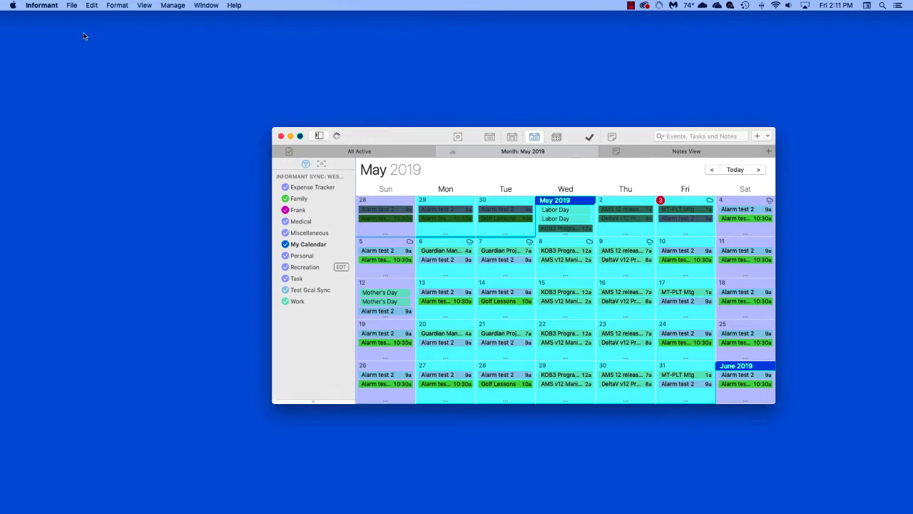
- Turn on Include Calendar App Events and Include Reminders App Tasks in Preferences
left_click(44, 6)
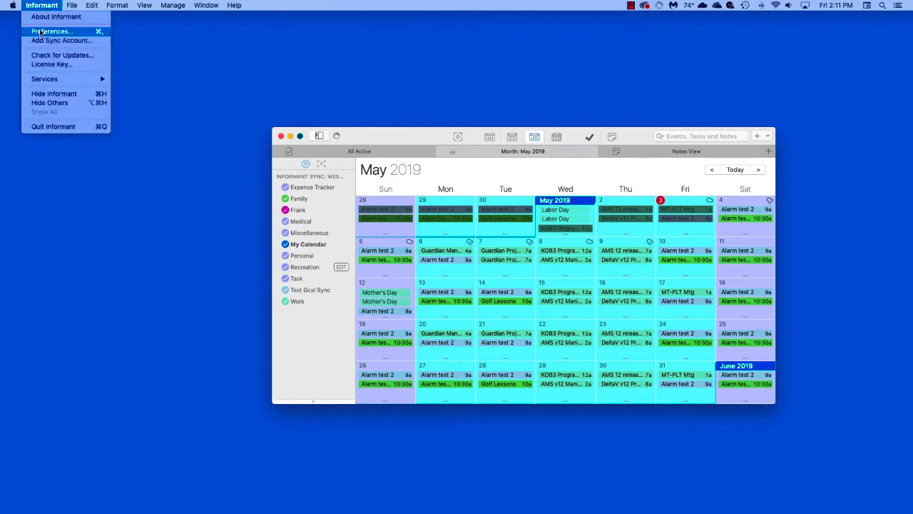
left_click(41, 32)
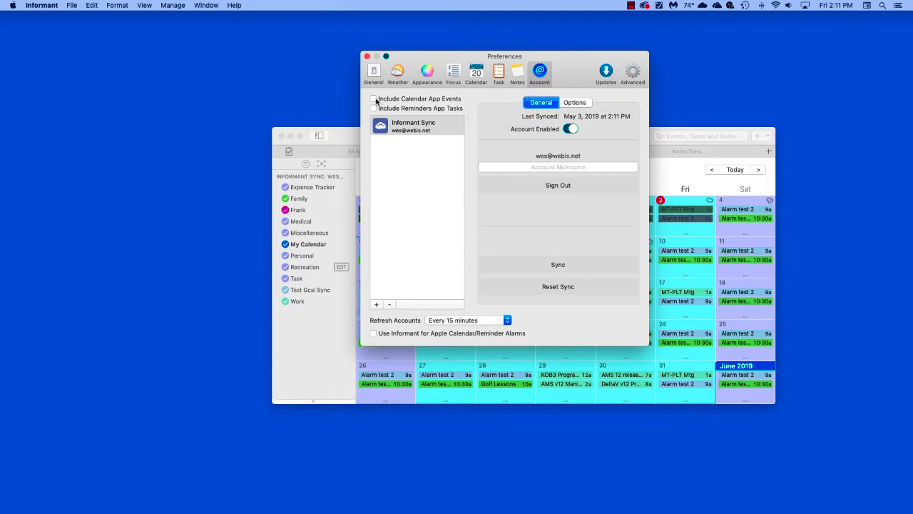
left_click(375, 99)
left_click(373, 108)
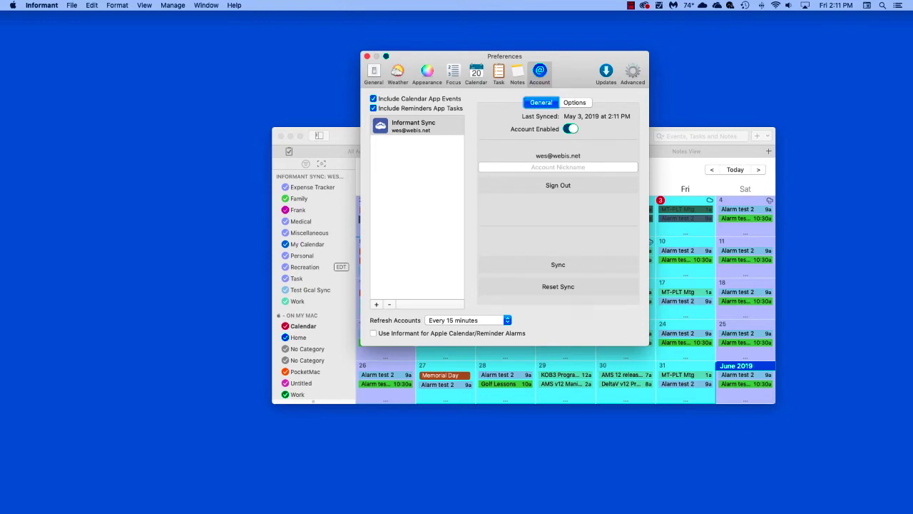
left_click(367, 56)
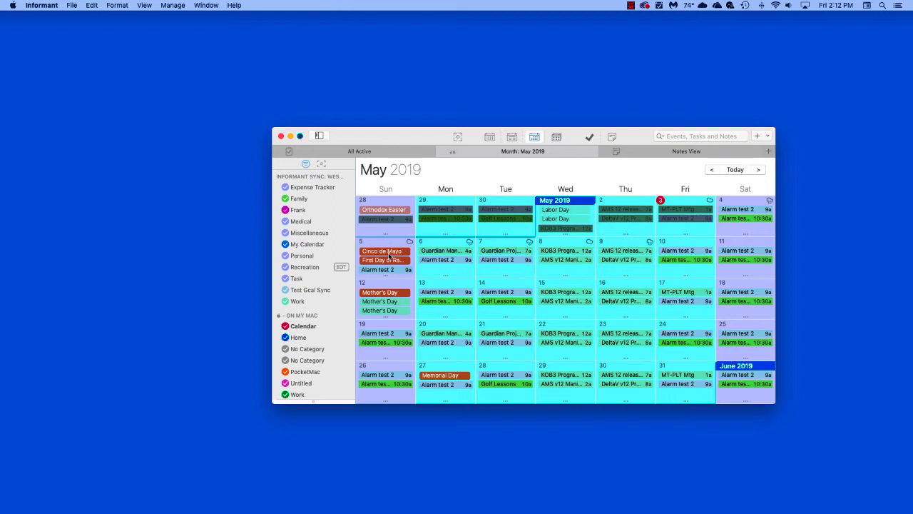
- Create and save a task 'Test Task 2' located in the Informant Sync test project
left_click(756, 136)
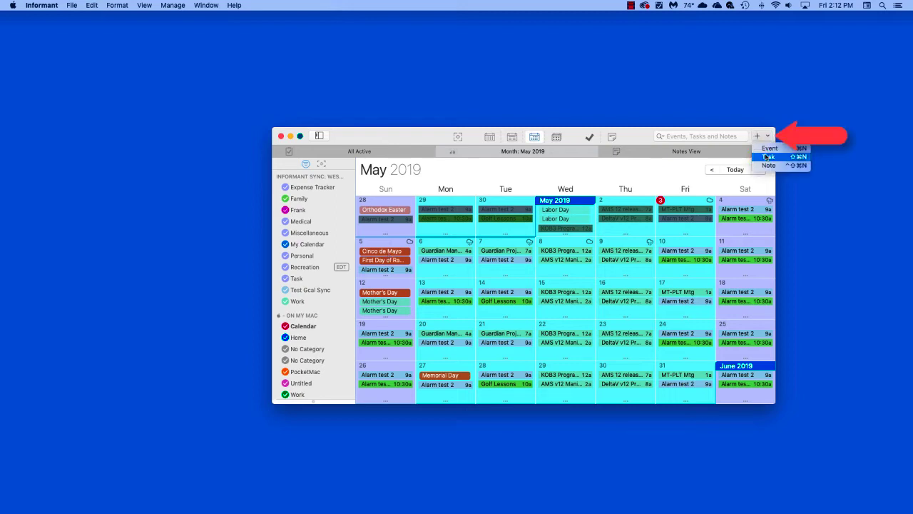
left_click(766, 158)
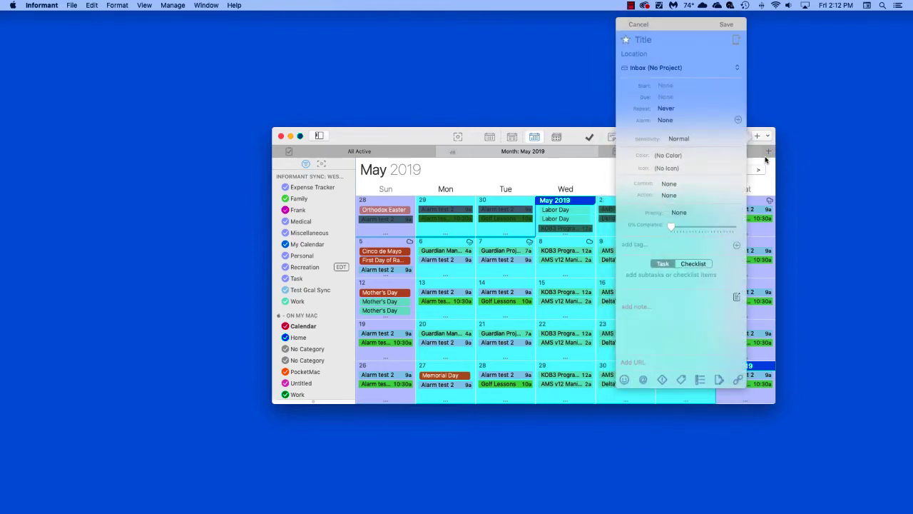
type("Test Task 2")
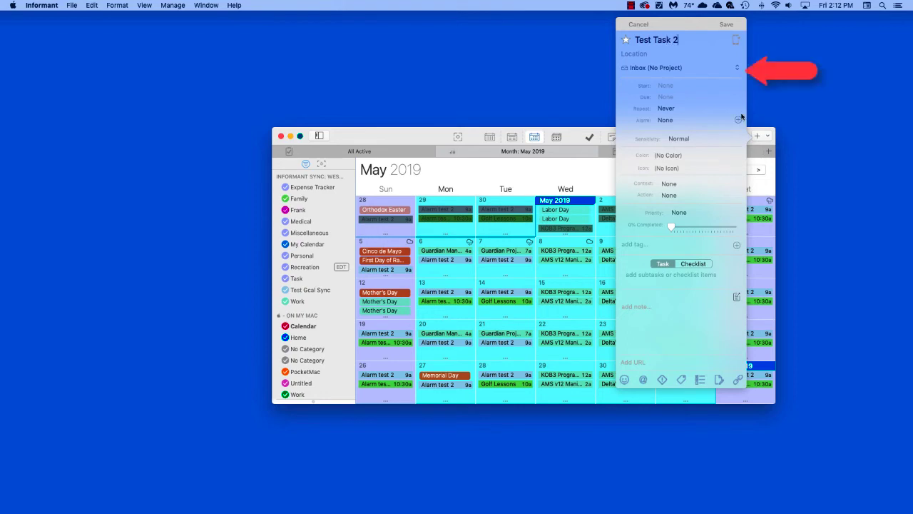
left_click(737, 68)
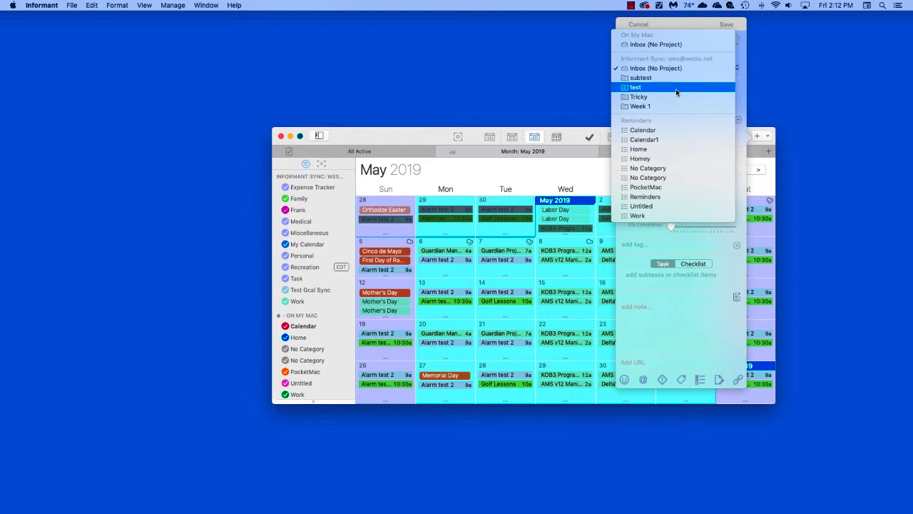
left_click(675, 88)
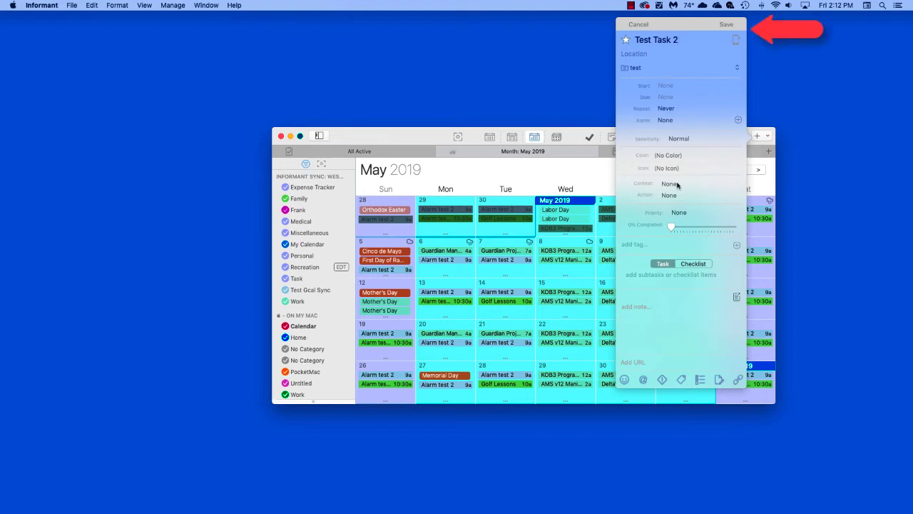
left_click(727, 26)
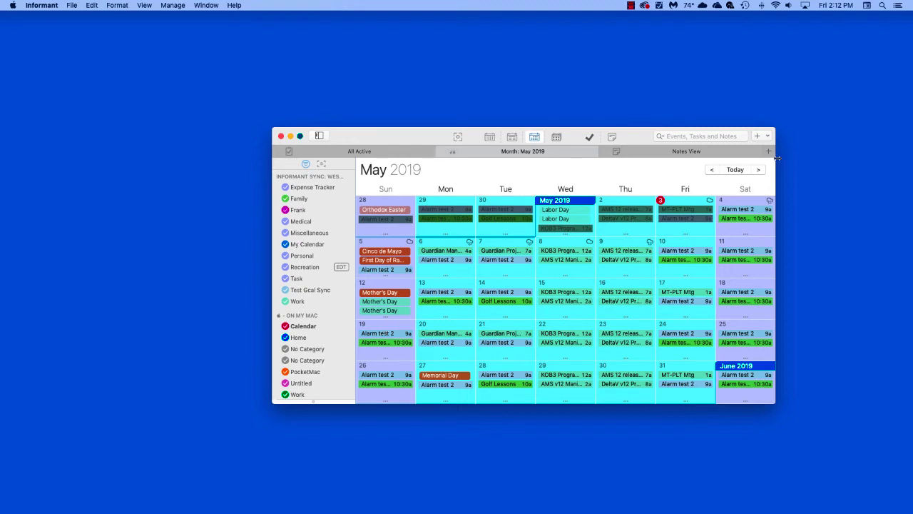
- Create and save an event 'Test Event 2' on the Recreation calendar
left_click(767, 137)
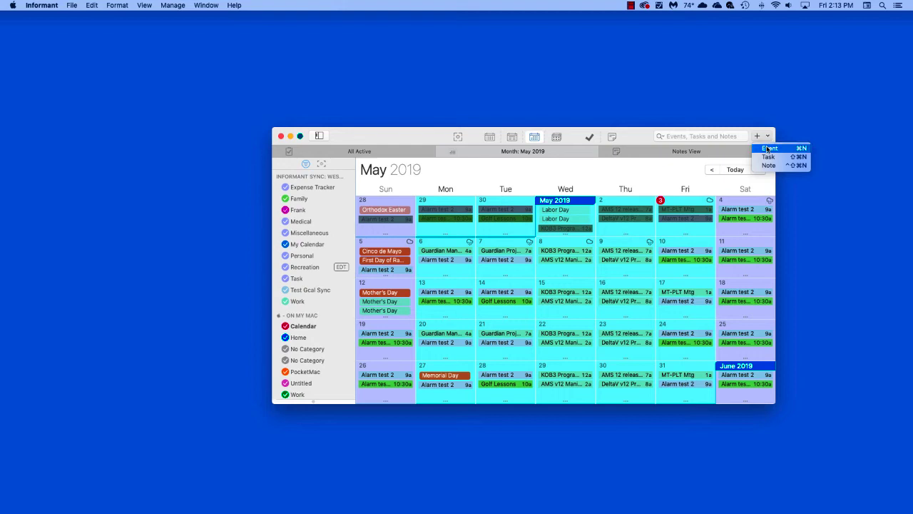
left_click(766, 150)
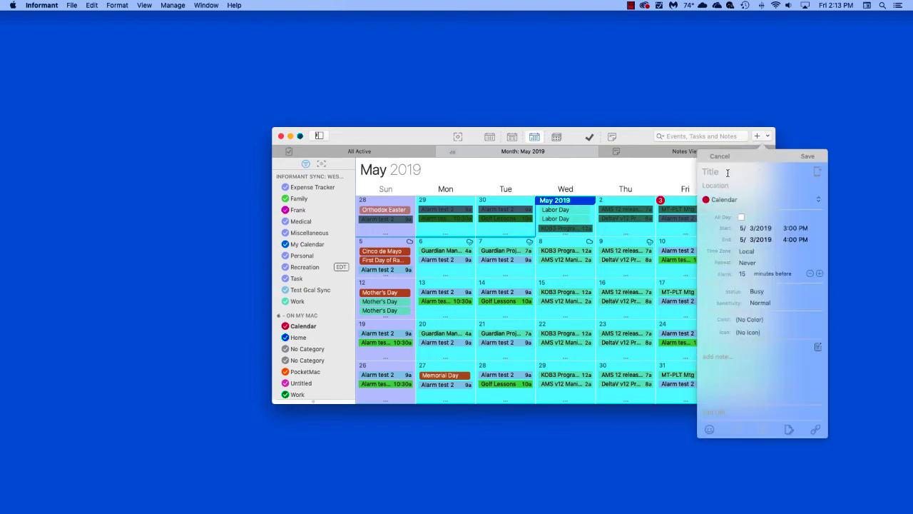
type("Test Event 2")
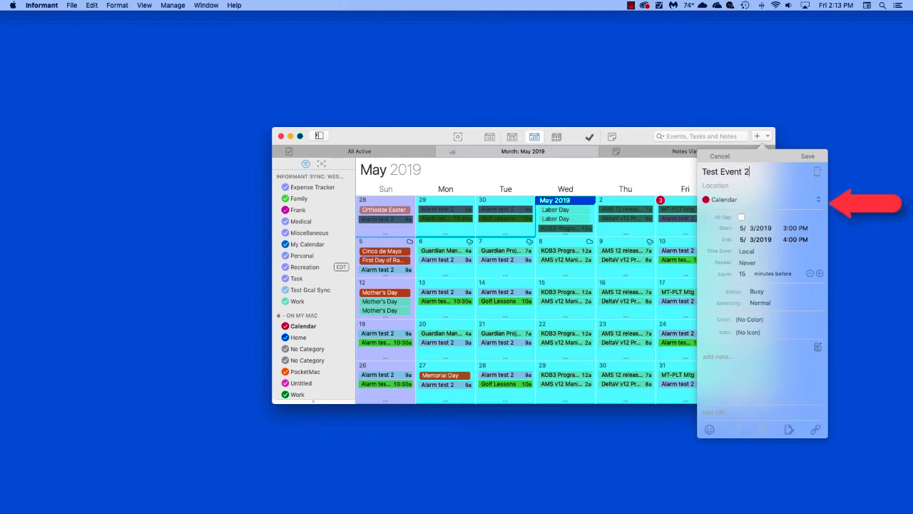
left_click(816, 199)
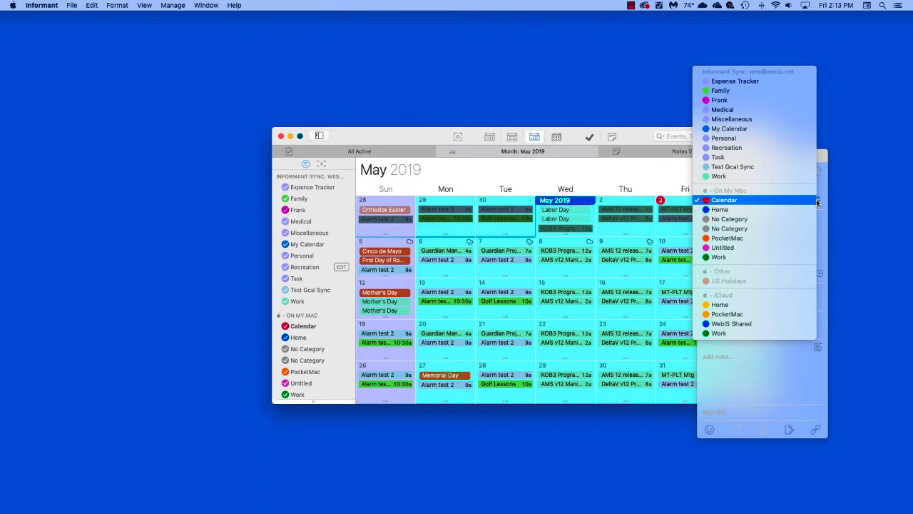
left_click(743, 151)
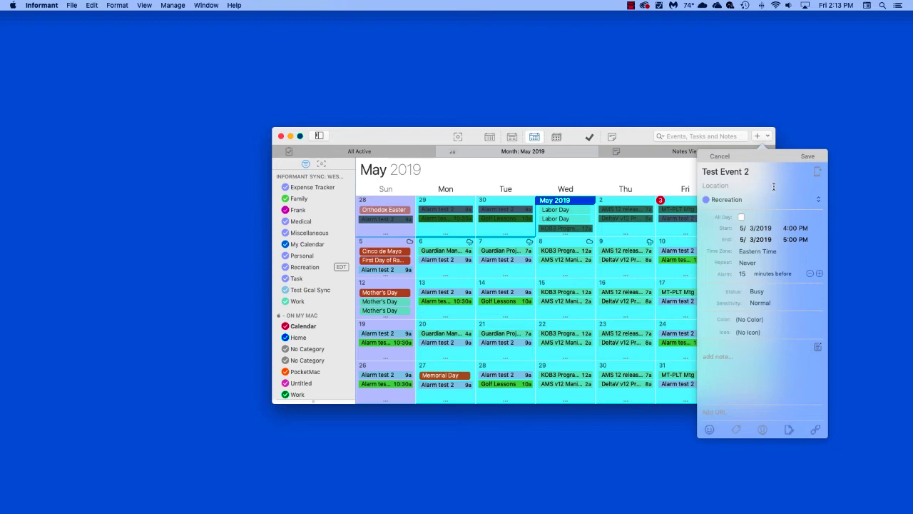
left_click(807, 157)
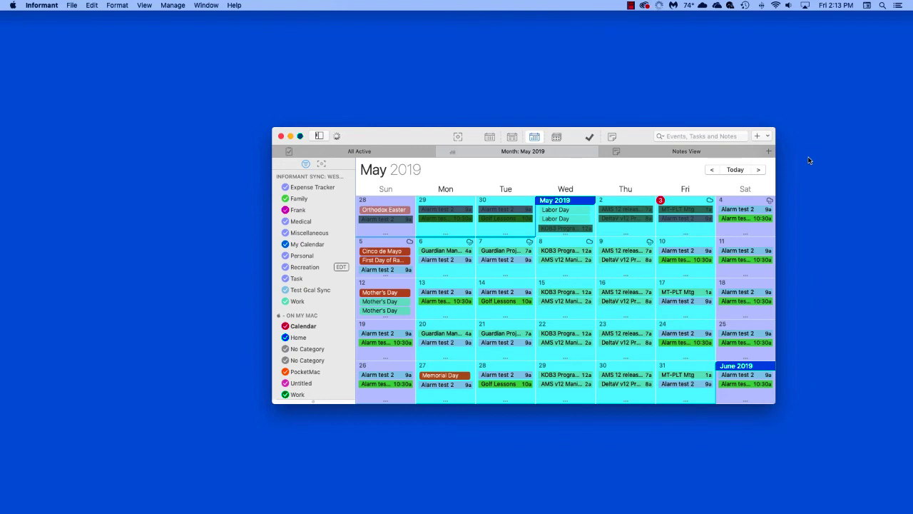
- Create a note 'Test Note 2' in the test folder and close its window
left_click(767, 136)
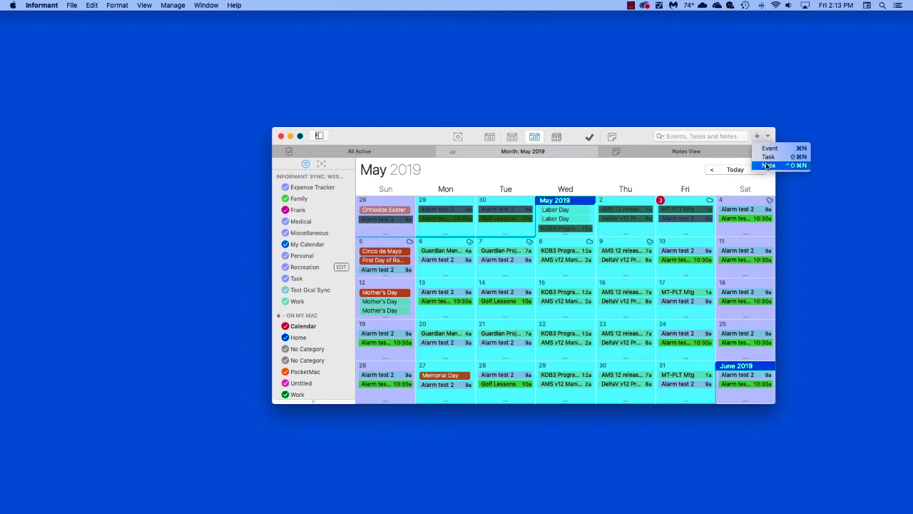
left_click(766, 165)
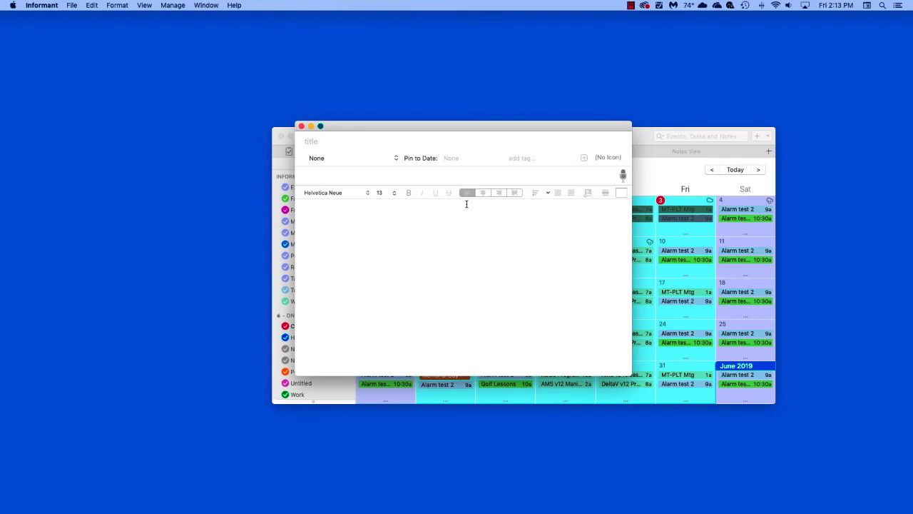
type("Test Note 2")
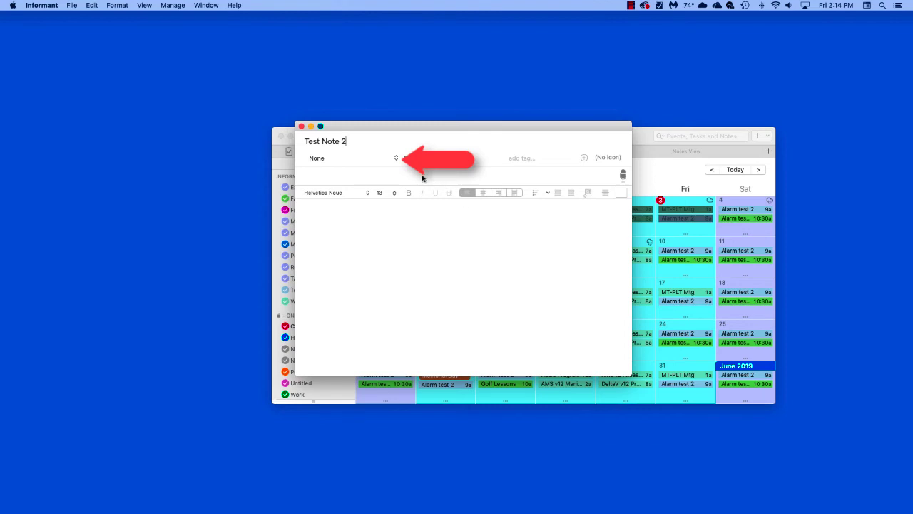
left_click(396, 158)
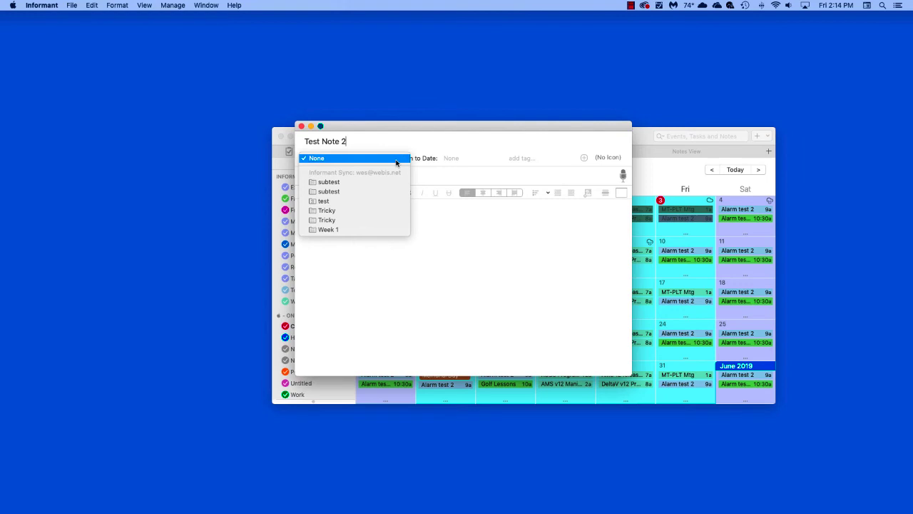
left_click(331, 201)
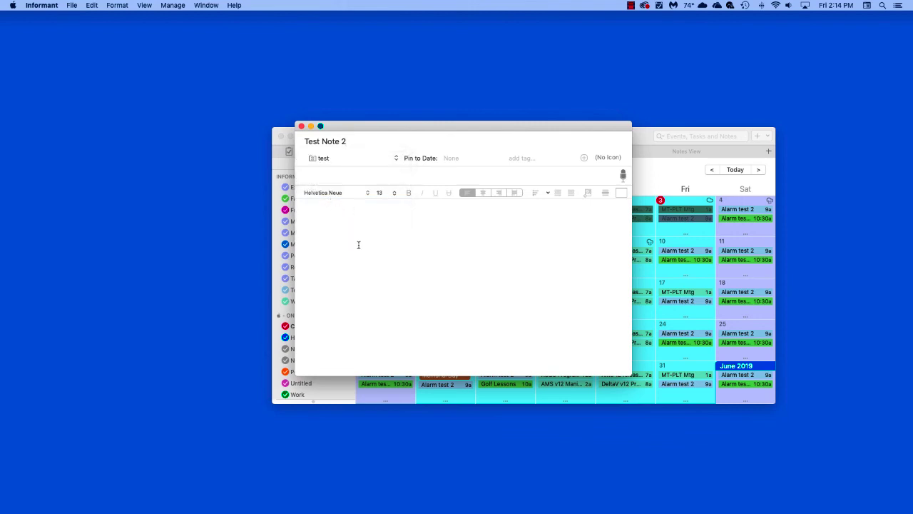
key("super+w")
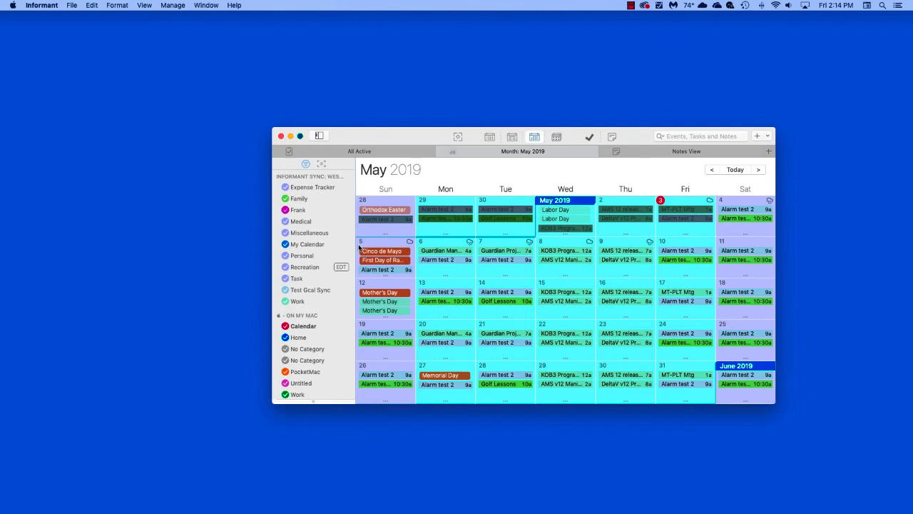